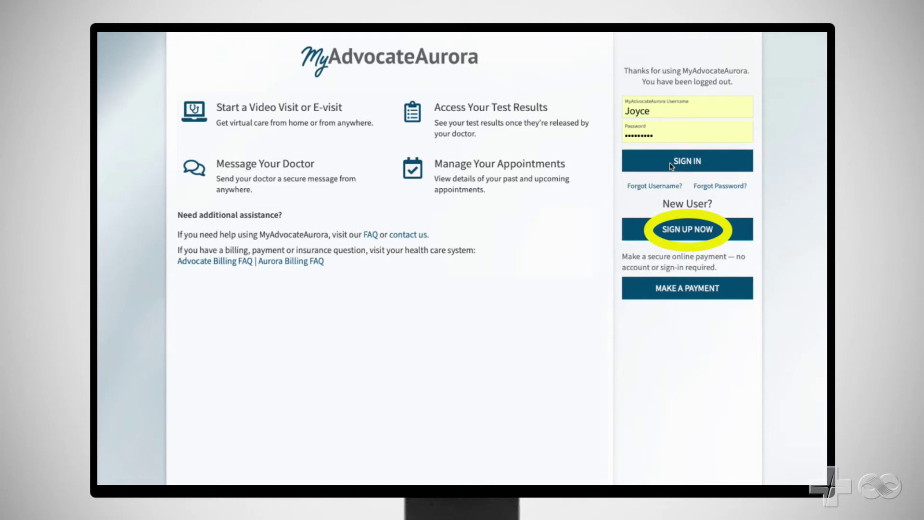
Sign in and open the Quick Care Video Visit page, scrolling to its five-step overview.
click(671, 166)
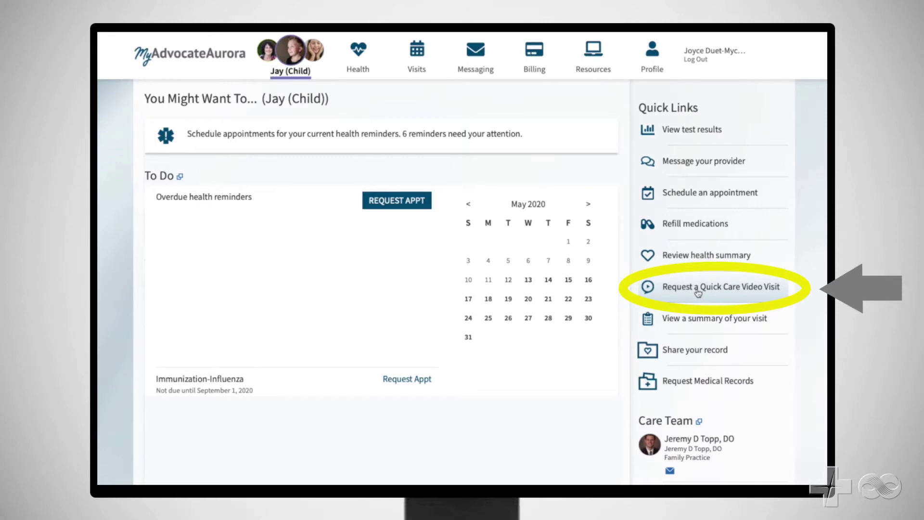
click(698, 291)
scroll(394, 288, down, 10)
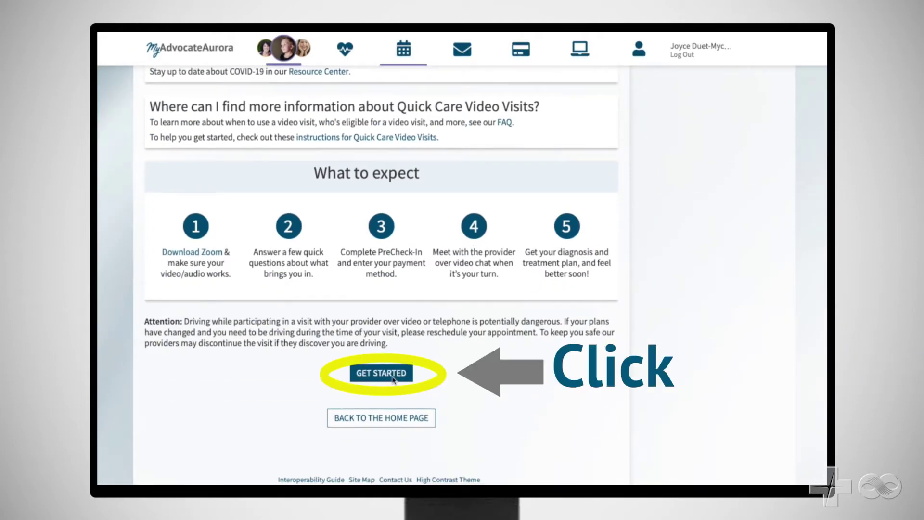
Start the visit request with location Wisconsin, reason Quick Care Video Visit, and device Computer.
click(393, 378)
click(357, 361)
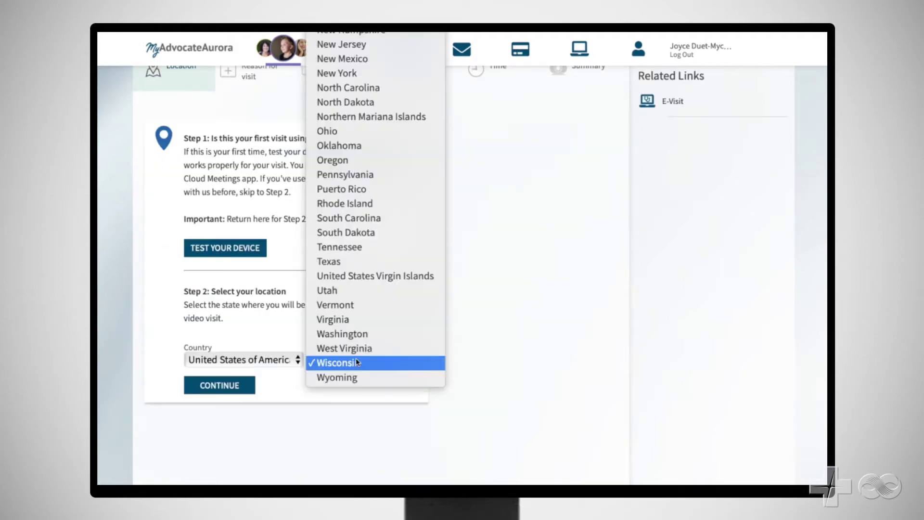
click(356, 361)
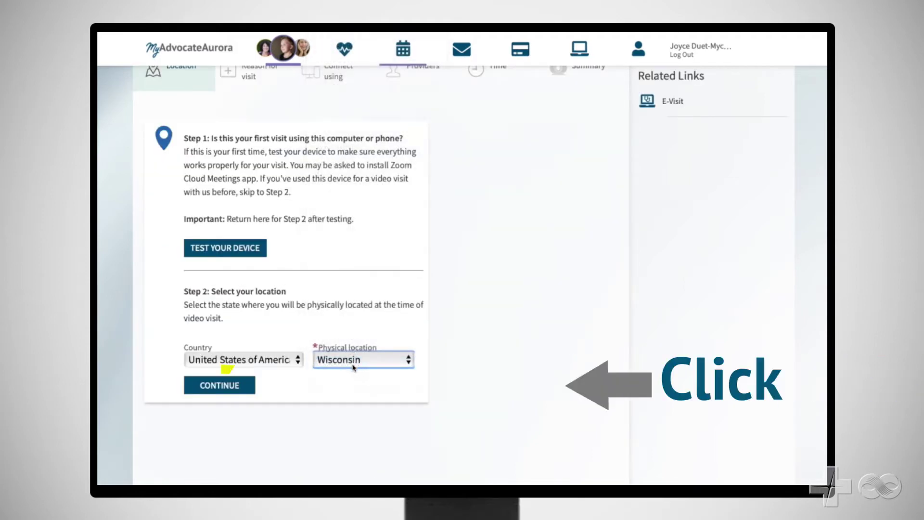
click(220, 388)
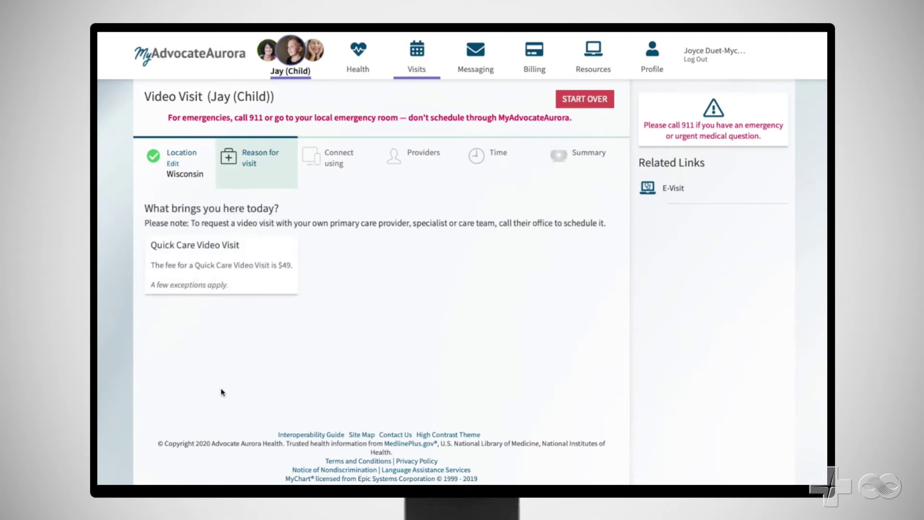
click(230, 283)
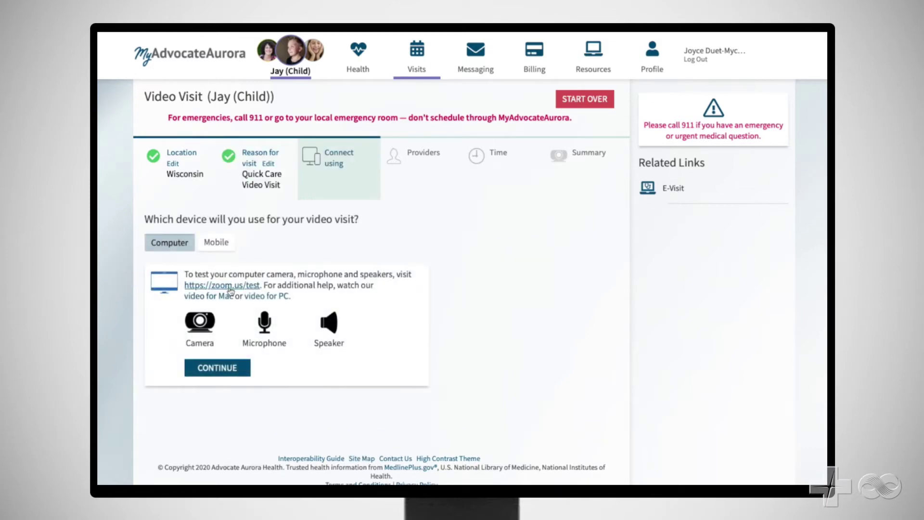
click(227, 369)
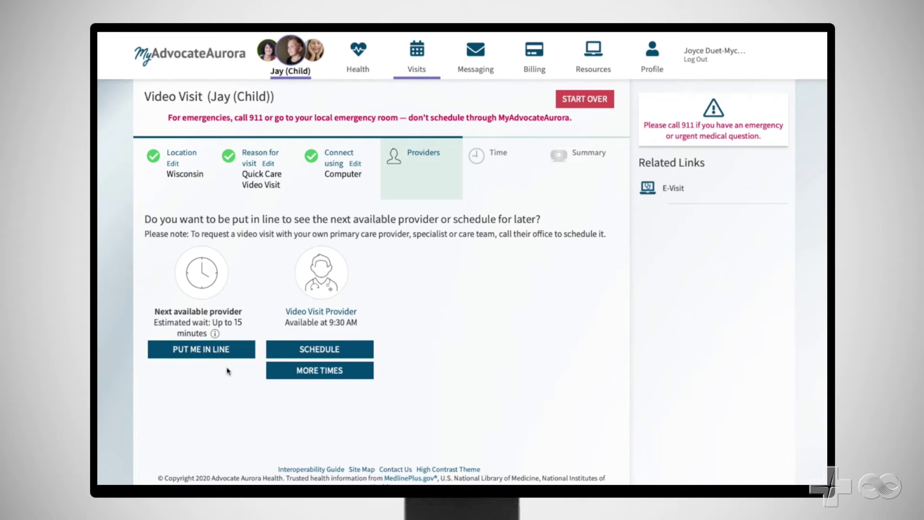
Join the line for the next available provider, entering 'fever' as the symptom.
click(202, 356)
text(fever)
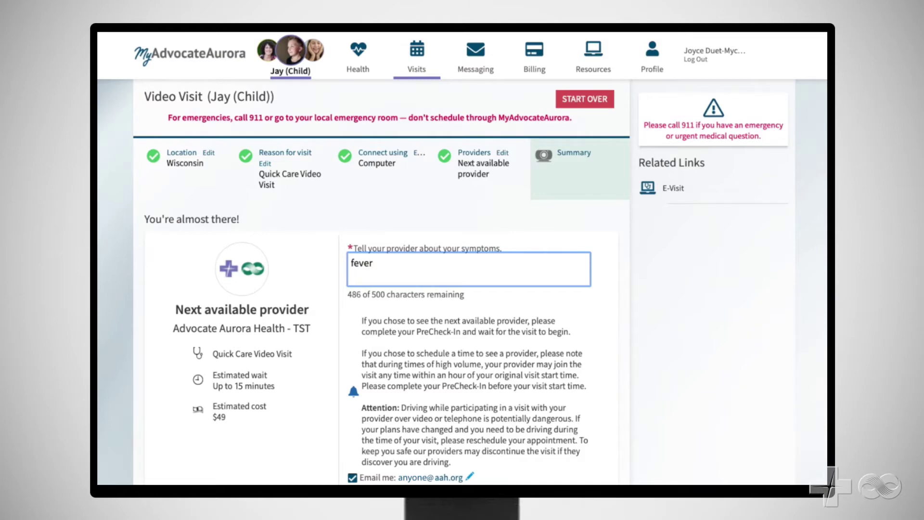
scroll(433, 312, down, 4)
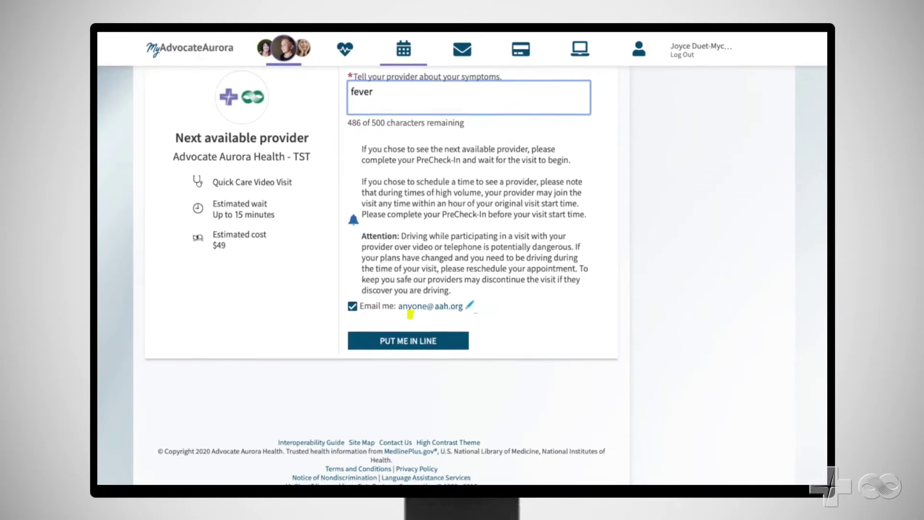
click(437, 340)
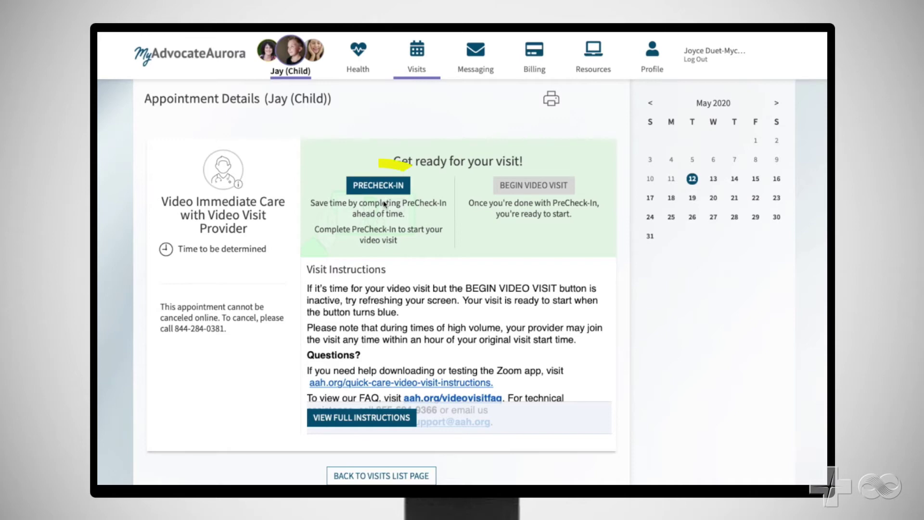
Begin PreCheck-In and answer No to the Medicare/Medicaid and team member questions.
click(379, 187)
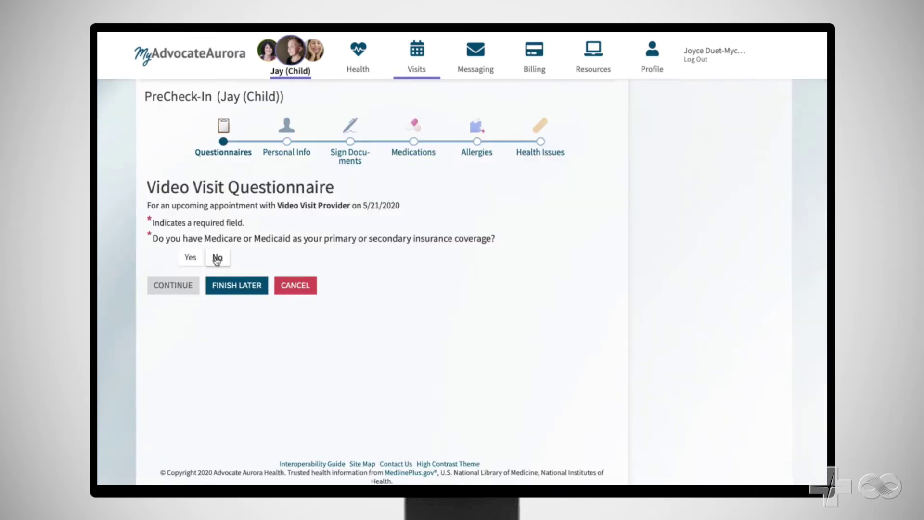
click(217, 258)
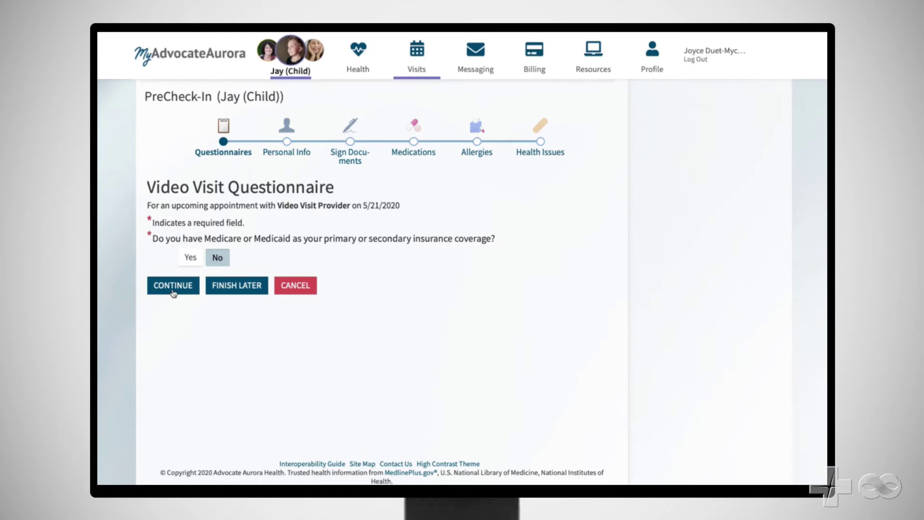
click(173, 290)
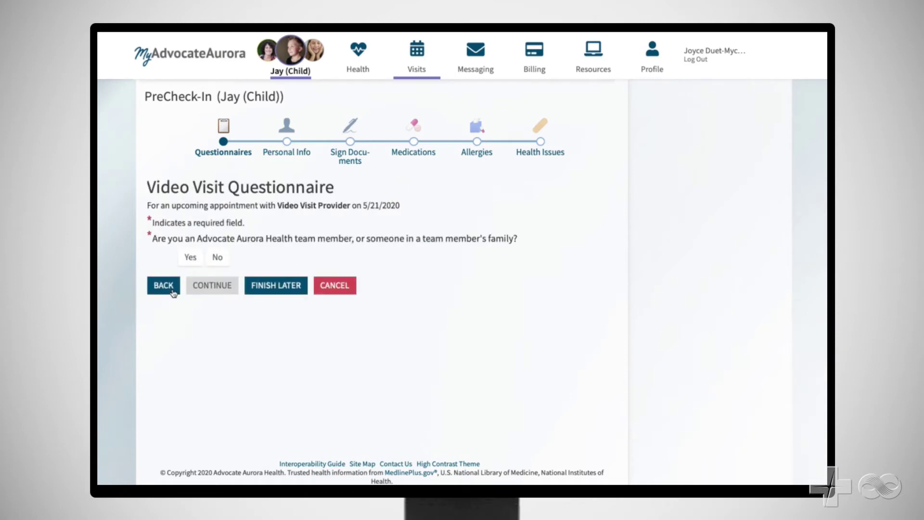
click(217, 257)
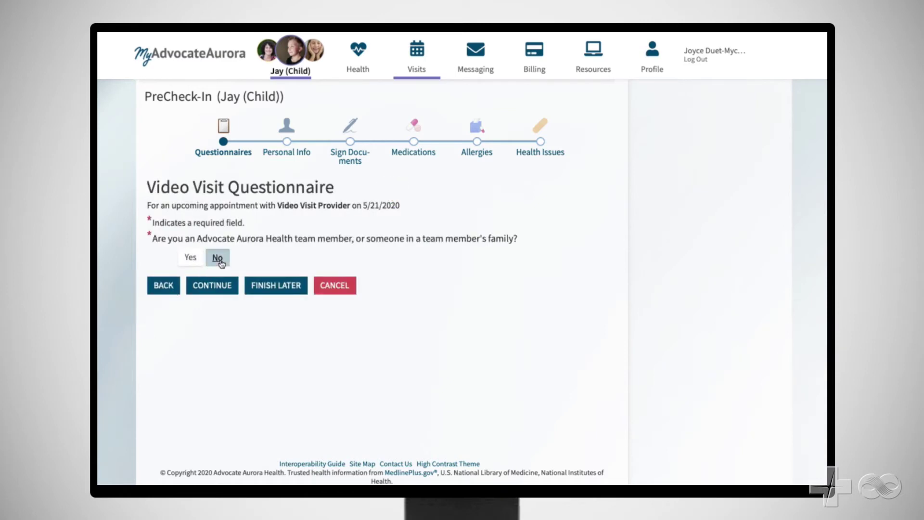
click(217, 287)
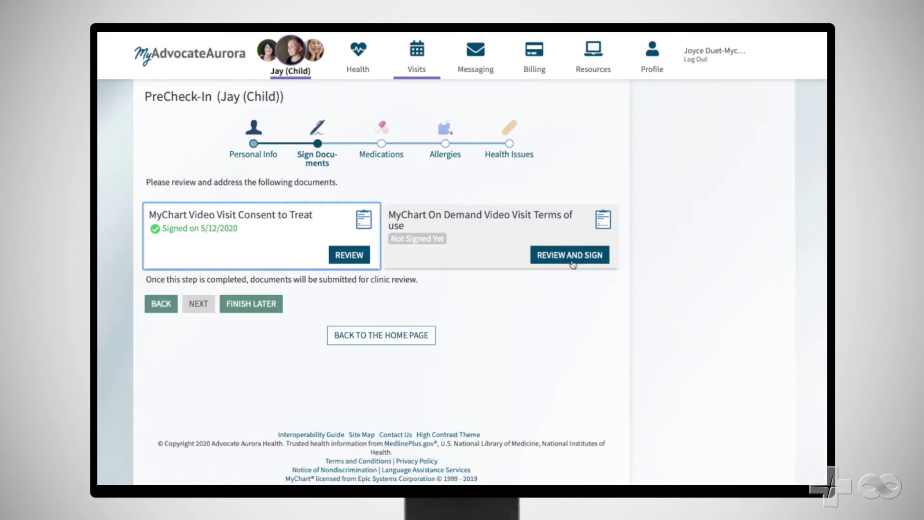
Accept and sign the On-Demand Video Visit terms as Parent/Guardian, confirming with the account password.
click(569, 256)
scroll(250, 219, down, 15)
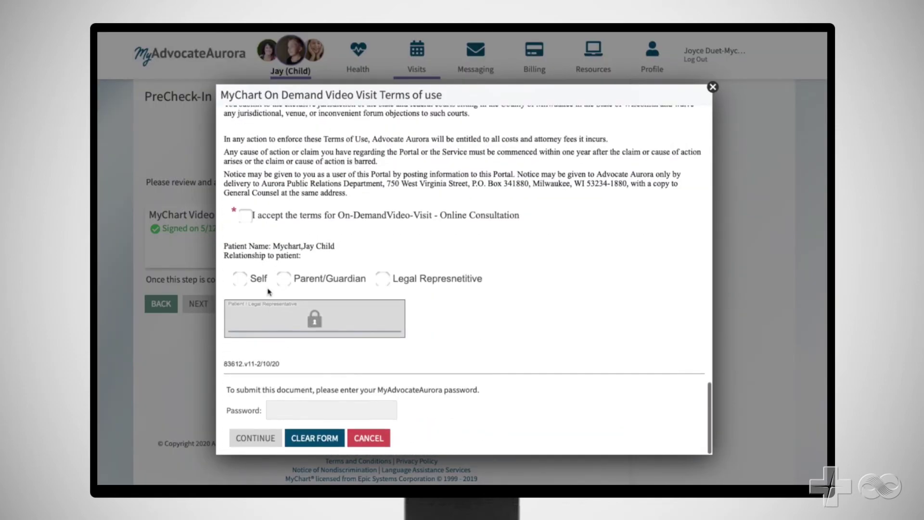
click(250, 219)
click(284, 279)
click(296, 313)
click(303, 413)
text(•••••••••)
click(259, 443)
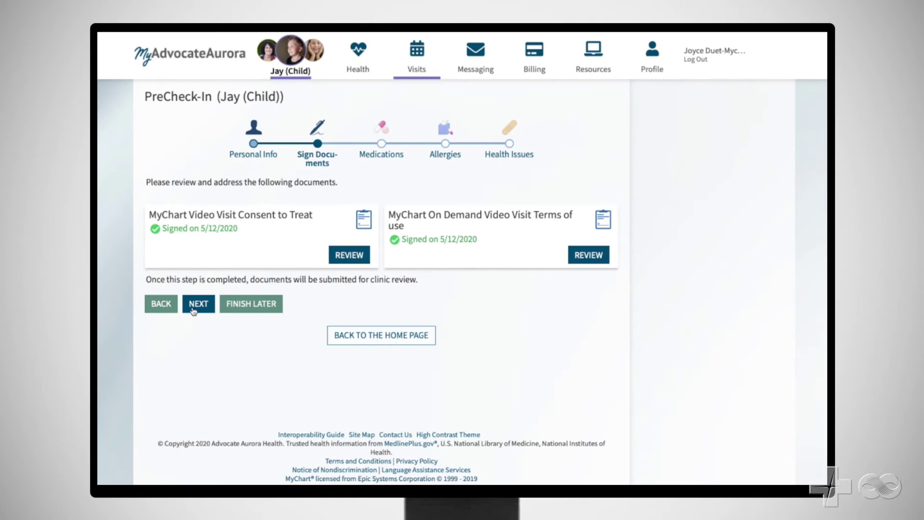
Confirm the allergy and health issues lists are correct and submit the PreCheck-In.
click(194, 310)
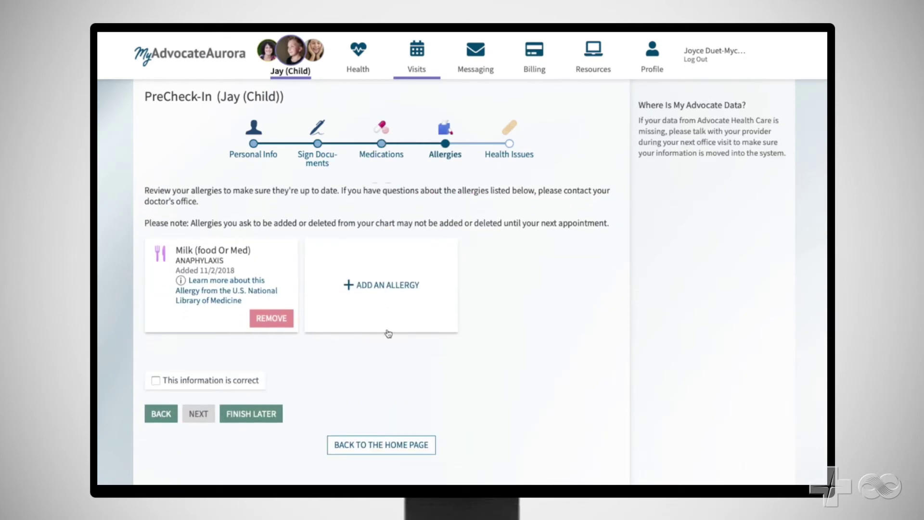
click(156, 357)
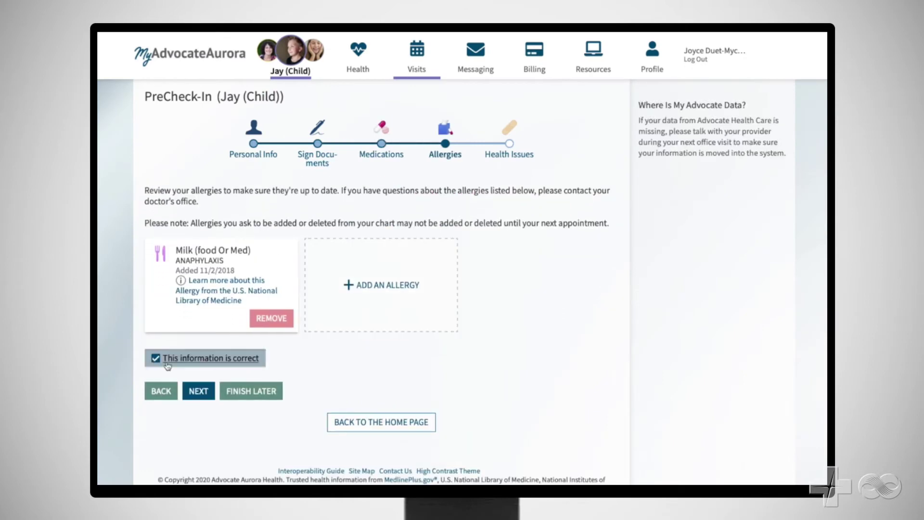
click(197, 388)
scroll(199, 389, down, 1)
click(155, 426)
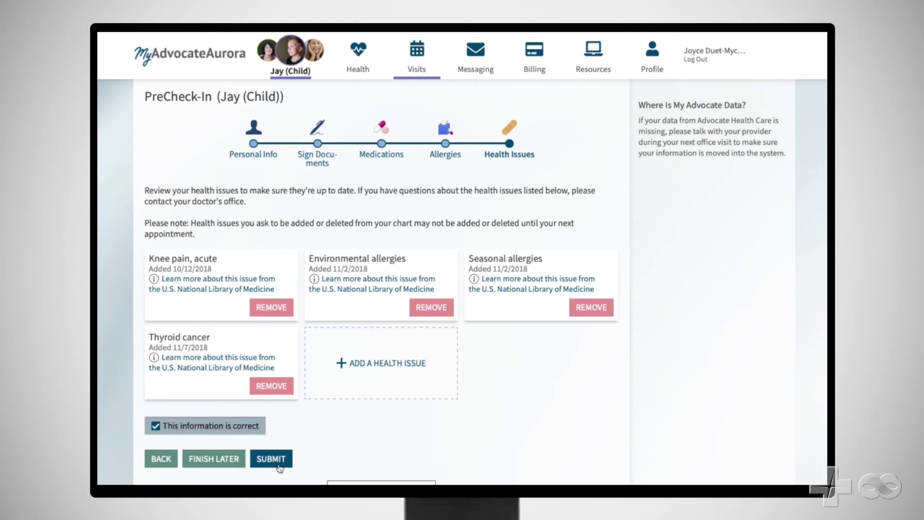
click(279, 465)
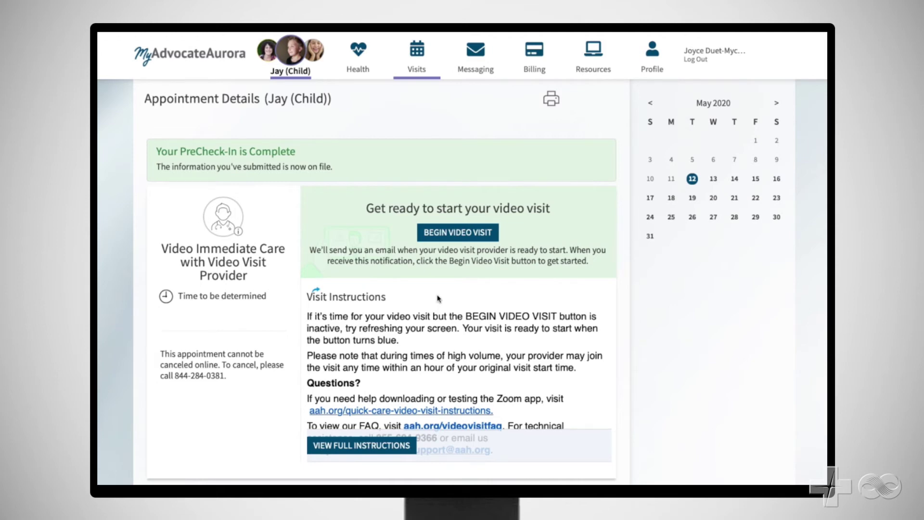
Begin the video visit and allow the browser to launch it in Zoom.
click(451, 234)
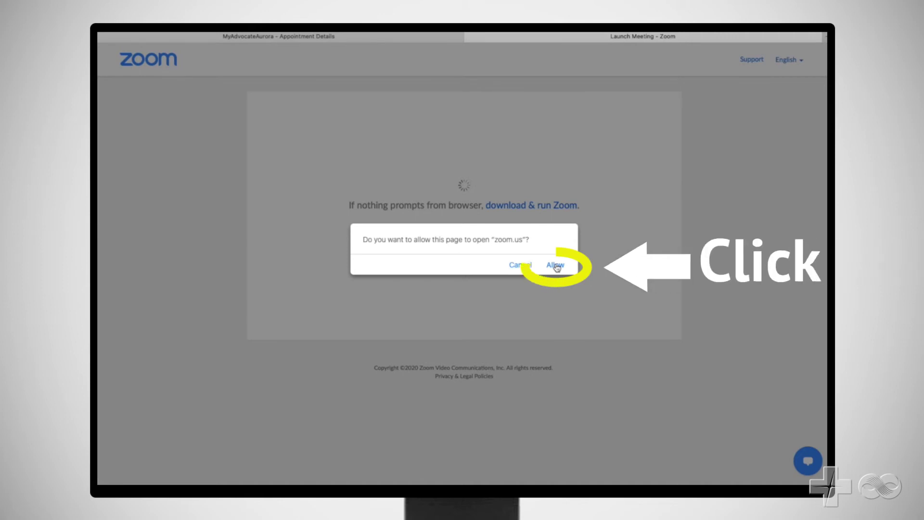
click(556, 265)
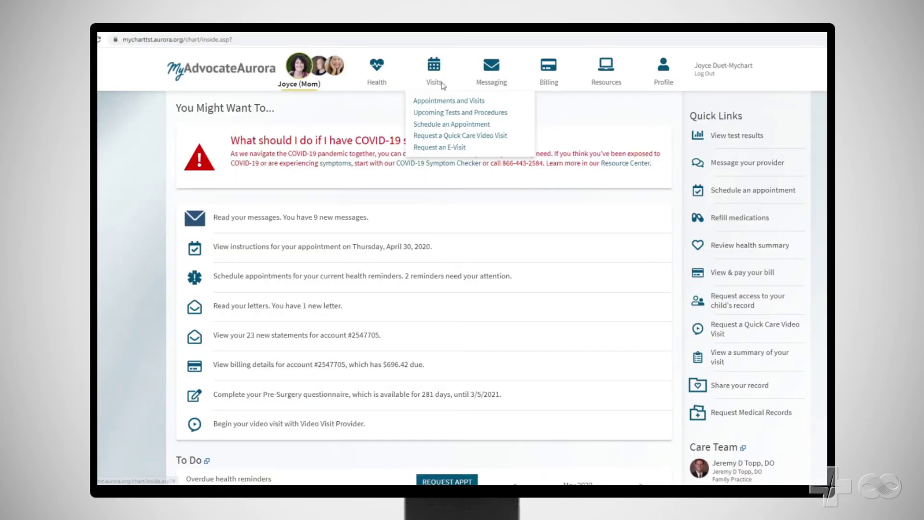
Open the May 27, 2020 past visit's After Visit Summary from Appointments and Visits.
click(439, 97)
scroll(346, 273, down, 5)
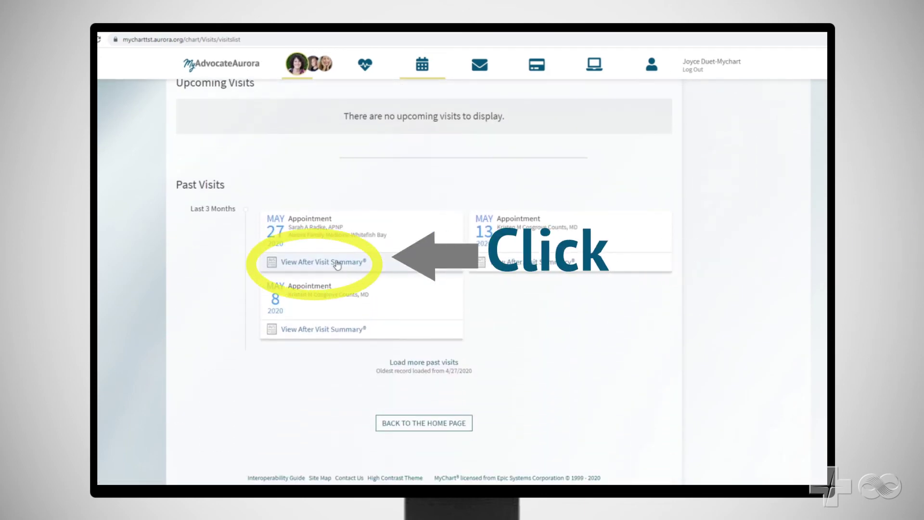
click(320, 262)
scroll(425, 288, down, 1)
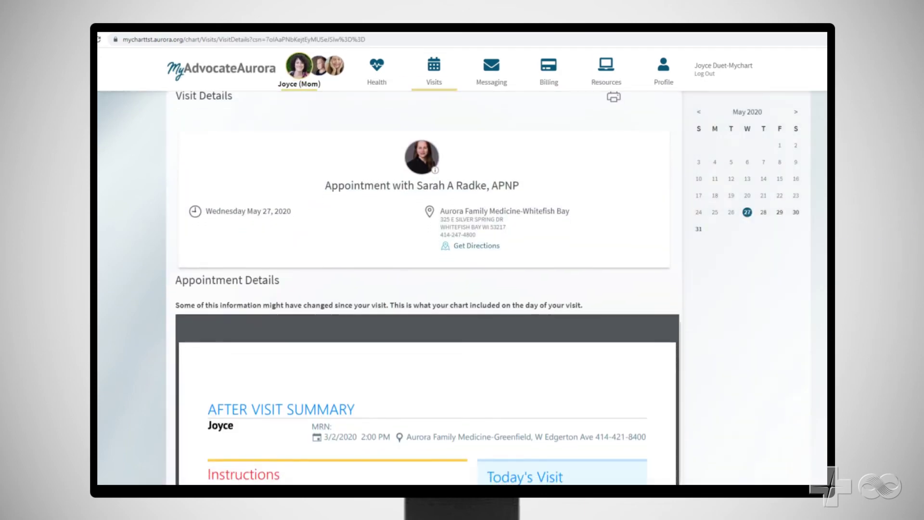
scroll(428, 288, down, 2)
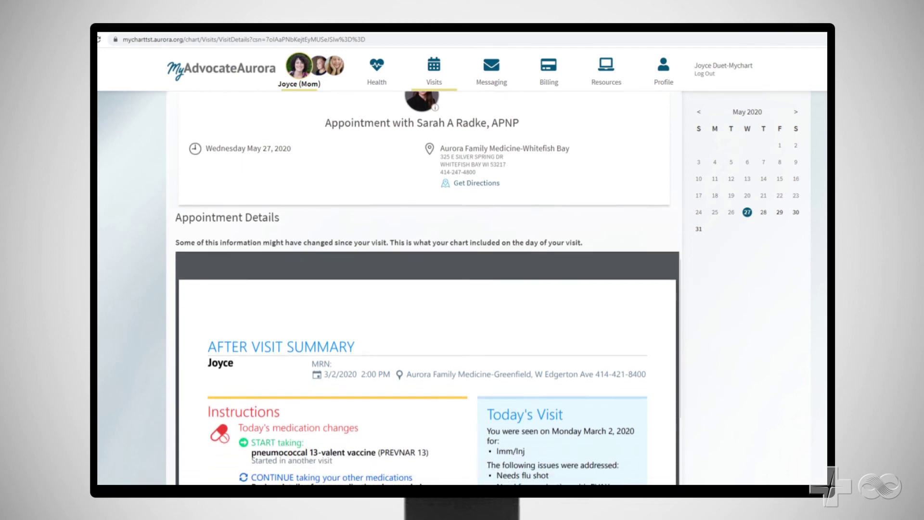